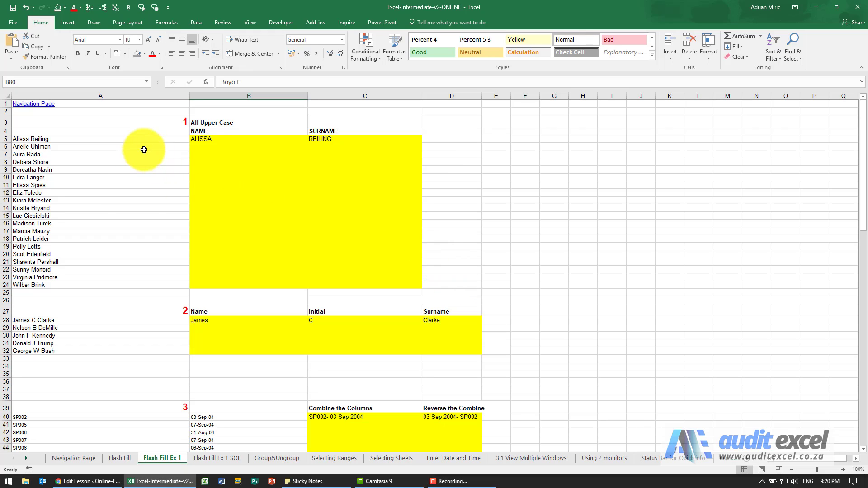
Flash Fill NAME cells B5:B24 with upper-case first names from the ALISSA example.
{"action": "left_click", "coordinate": [207, 139]}
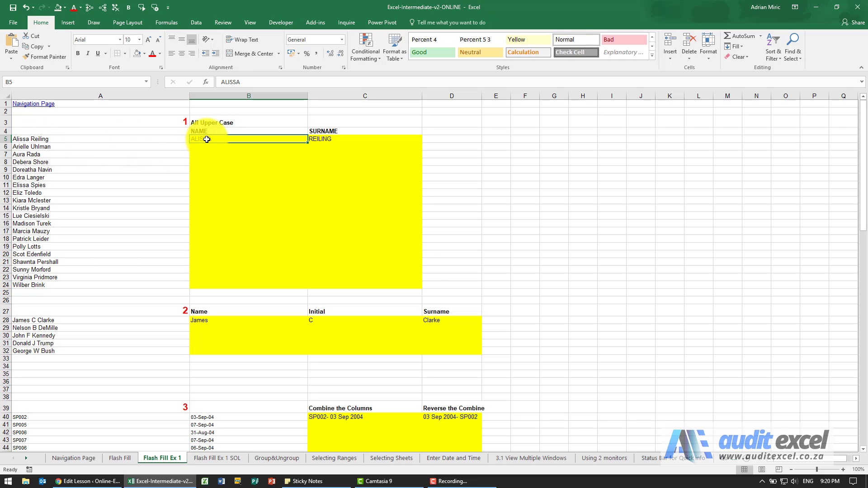
{"action": "left_click_drag", "start_coordinate": [206, 138], "coordinate": [217, 285]}
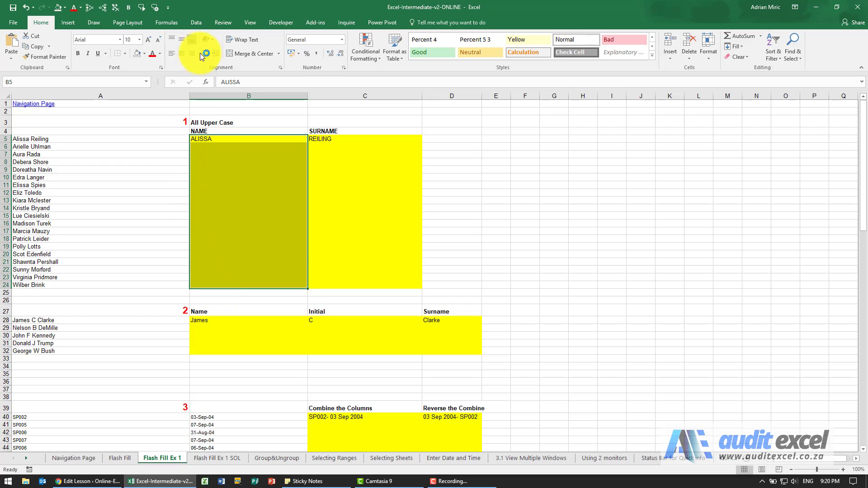
{"action": "left_click", "coordinate": [195, 25]}
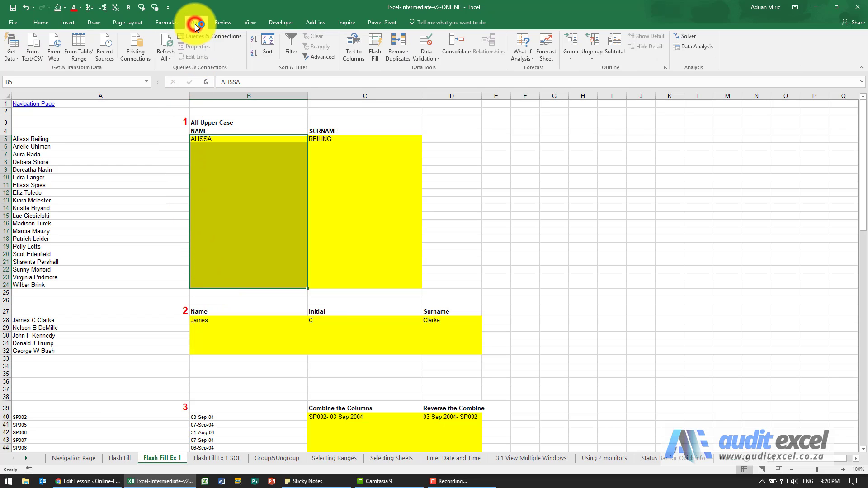
{"action": "left_click", "coordinate": [375, 48]}
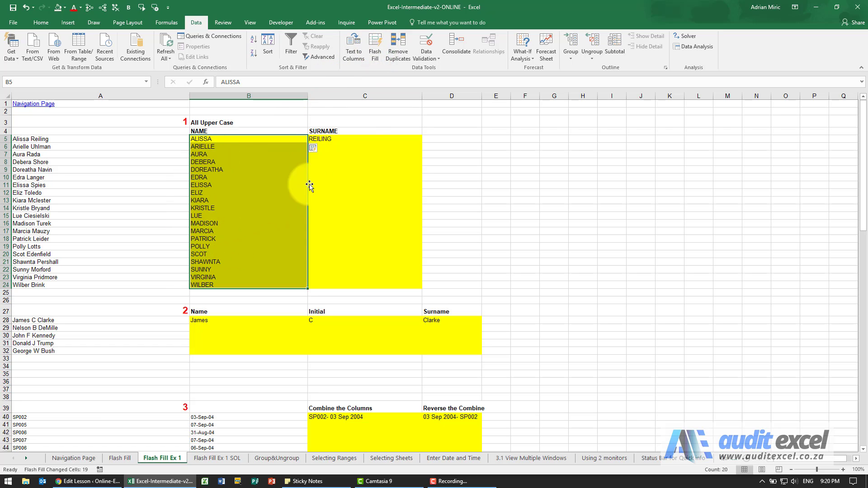
Fill SURNAME cells C5:C24 with upper-case surnames from the REILING example.
{"action": "left_click", "coordinate": [347, 138]}
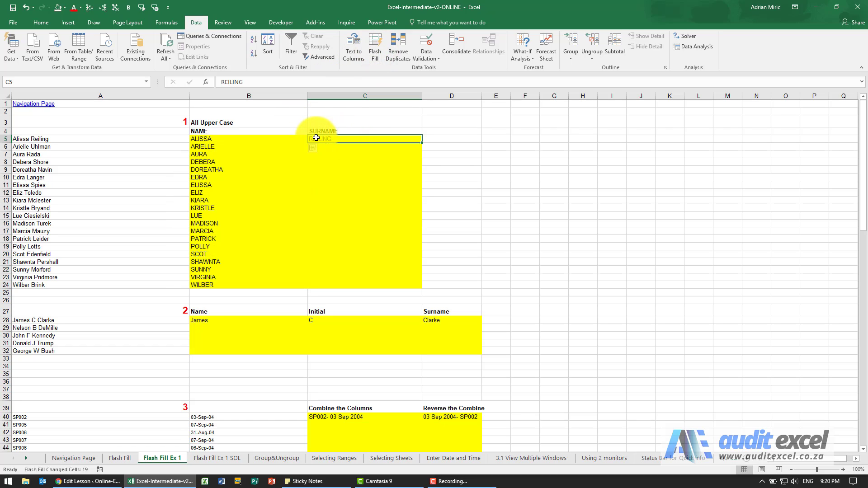
{"action": "left_click_drag", "start_coordinate": [325, 139], "coordinate": [326, 284]}
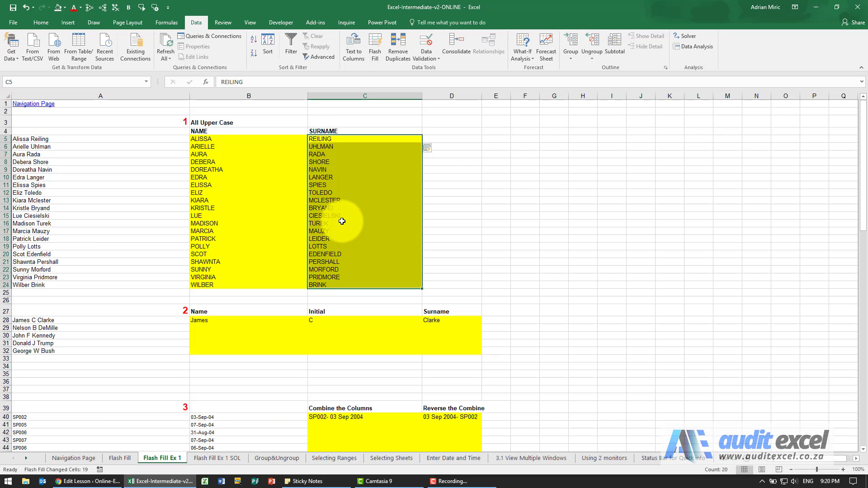
{"action": "scroll", "coordinate": [339, 209], "scroll_direction": "down", "scroll_amount": 2}
{"action": "scroll", "coordinate": [339, 208], "scroll_direction": "down", "scroll_amount": 2}
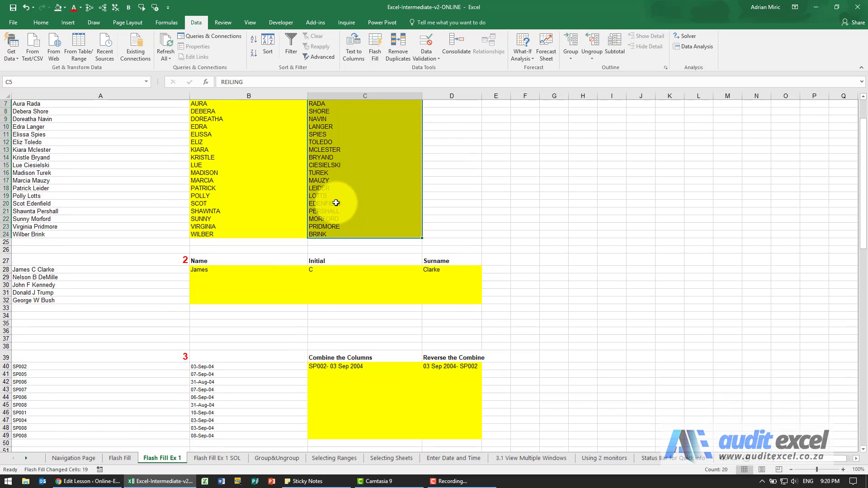
Flash Fill section 2's Name cells B28:B32 with first names from the James example.
{"action": "scroll", "coordinate": [336, 203], "scroll_direction": "down", "scroll_amount": 1}
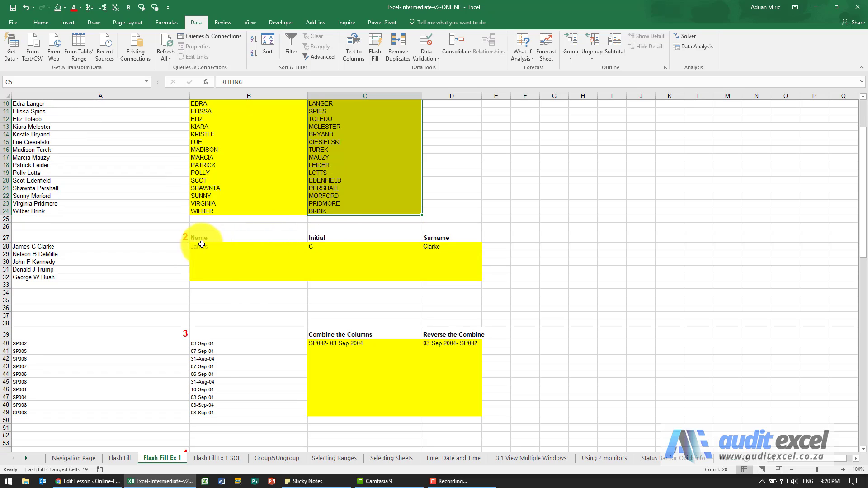
{"action": "left_click", "coordinate": [219, 246]}
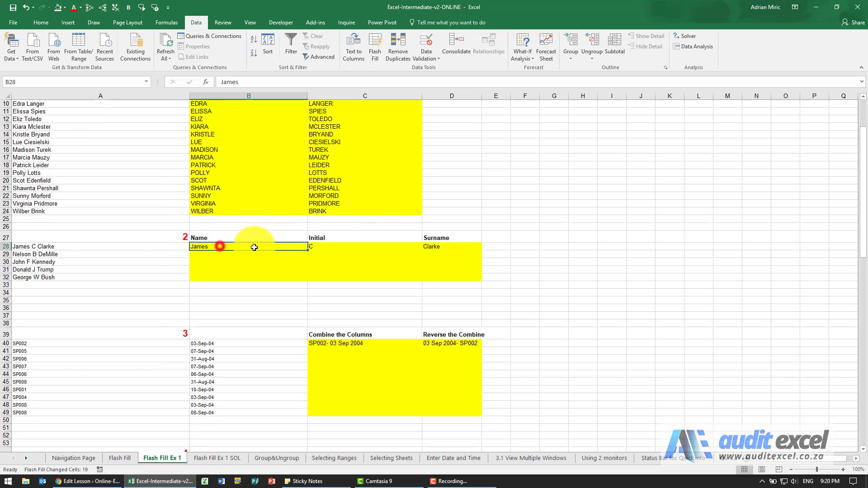
{"action": "left_click", "coordinate": [327, 246]}
{"action": "left_click", "coordinate": [436, 246]}
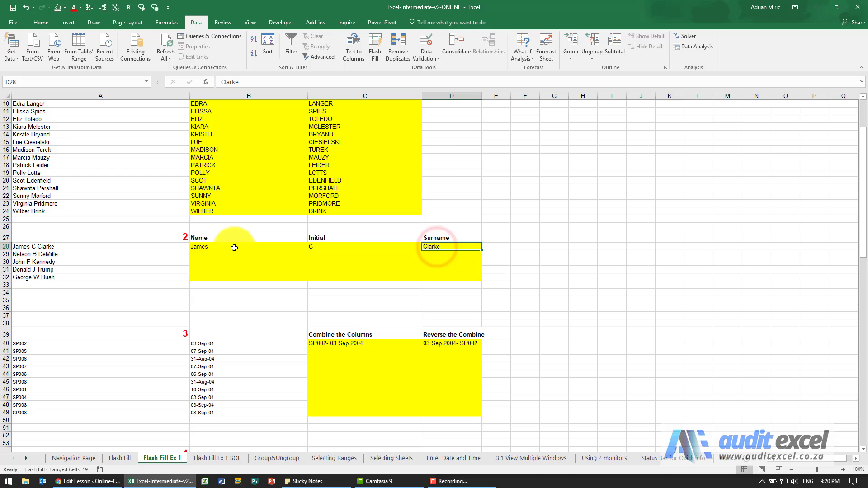
{"action": "left_click_drag", "start_coordinate": [235, 247], "coordinate": [236, 277]}
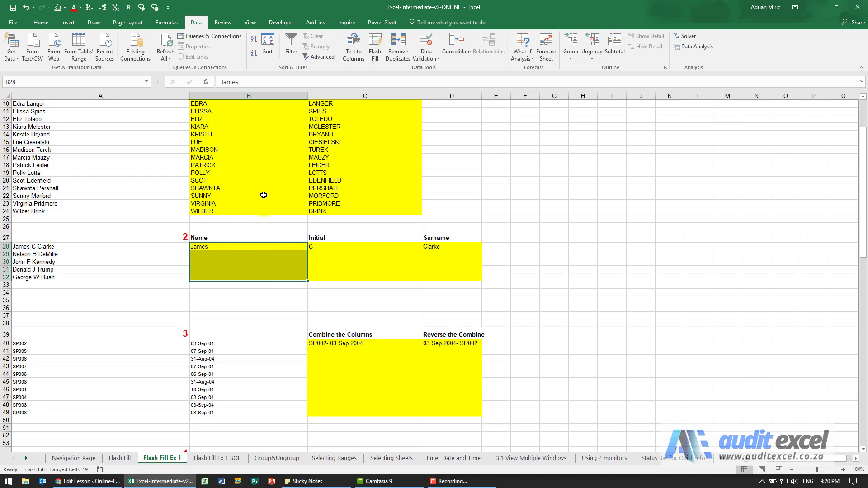
{"action": "left_click", "coordinate": [375, 48]}
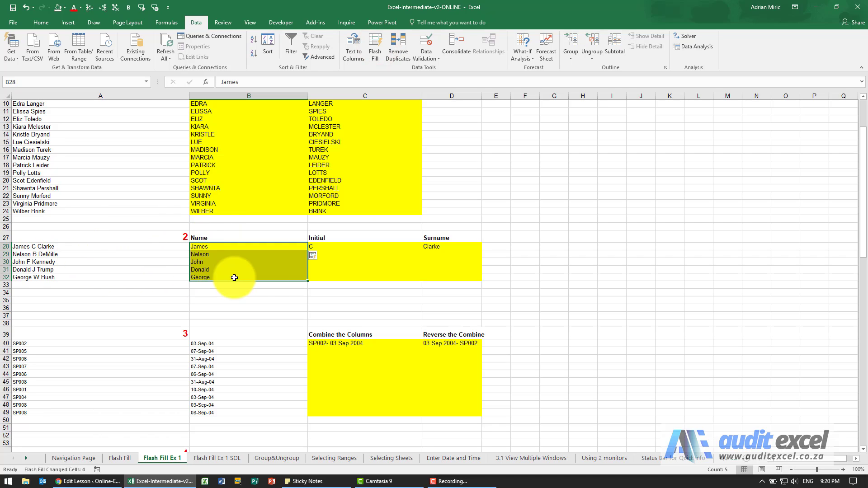
Flash Fill Initial cells C28:C32 with middle initials C, B, F, J, W.
{"action": "left_click", "coordinate": [337, 245]}
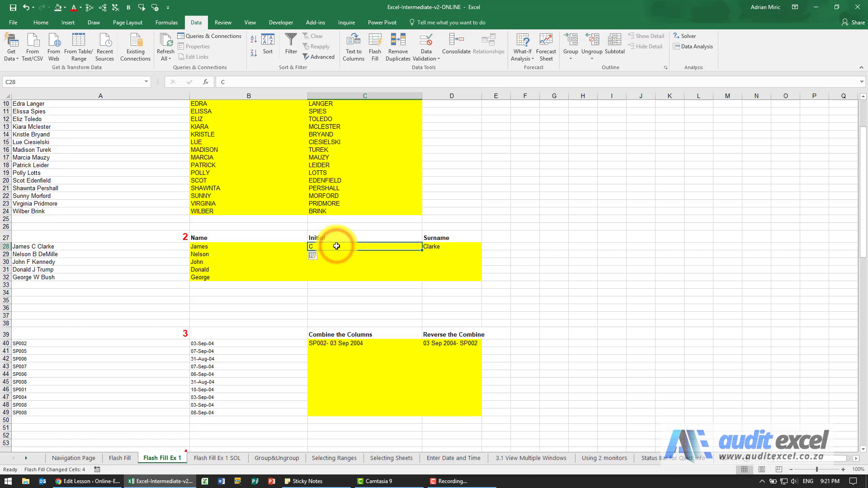
{"action": "left_click_drag", "start_coordinate": [337, 246], "coordinate": [333, 276]}
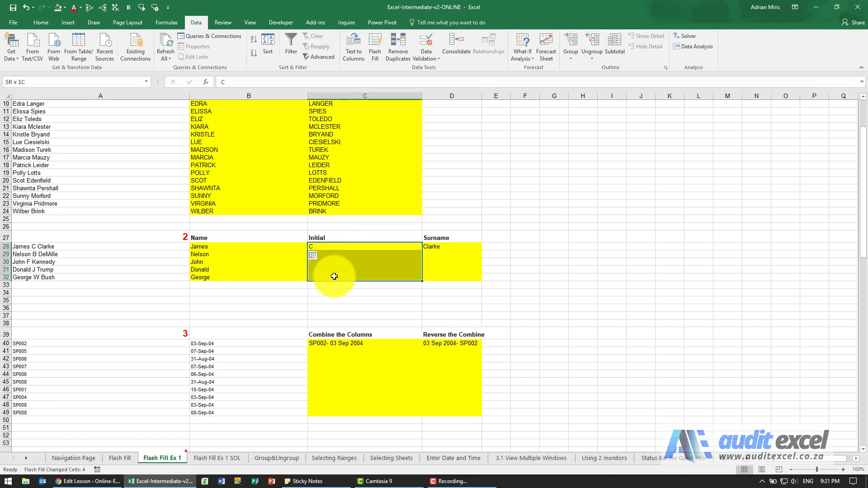
{"action": "left_click", "coordinate": [375, 49]}
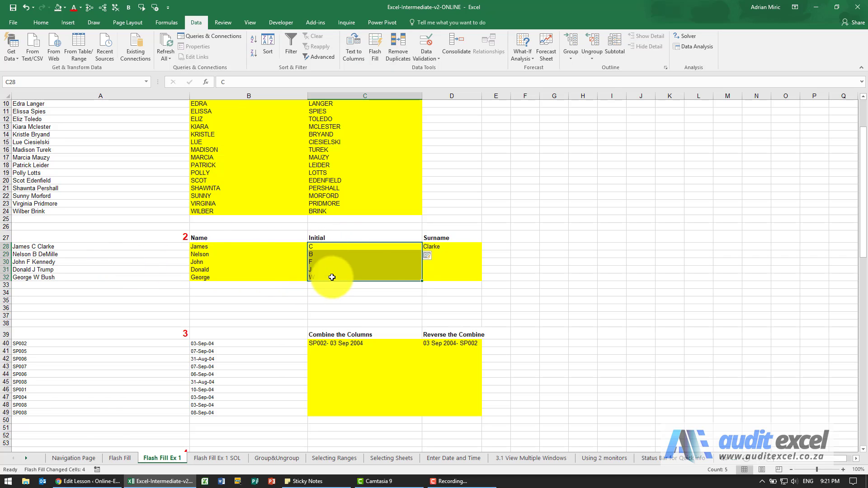
{"action": "left_click", "coordinate": [447, 249]}
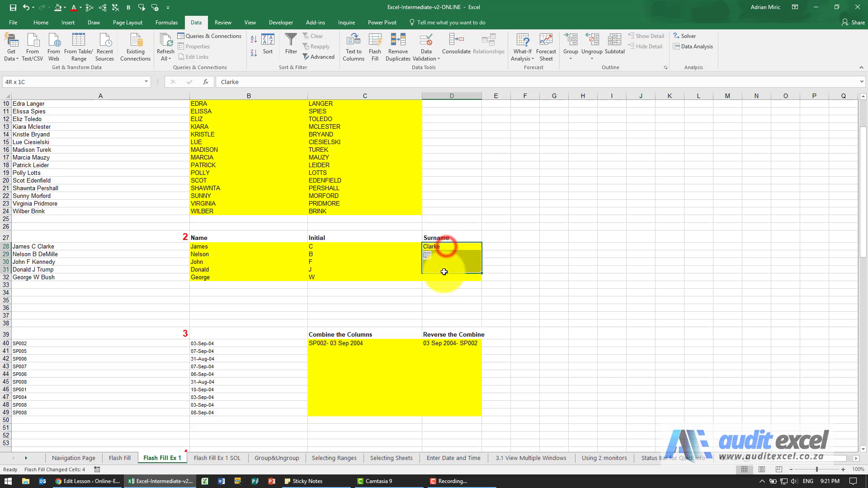
Flash Fill Surname D28:D32 and correct D29 to DeMille, giving Clarke, DeMille, Kennedy, Trump, Bush.
{"action": "left_click_drag", "start_coordinate": [445, 246], "coordinate": [445, 277]}
{"action": "left_click", "coordinate": [379, 57]}
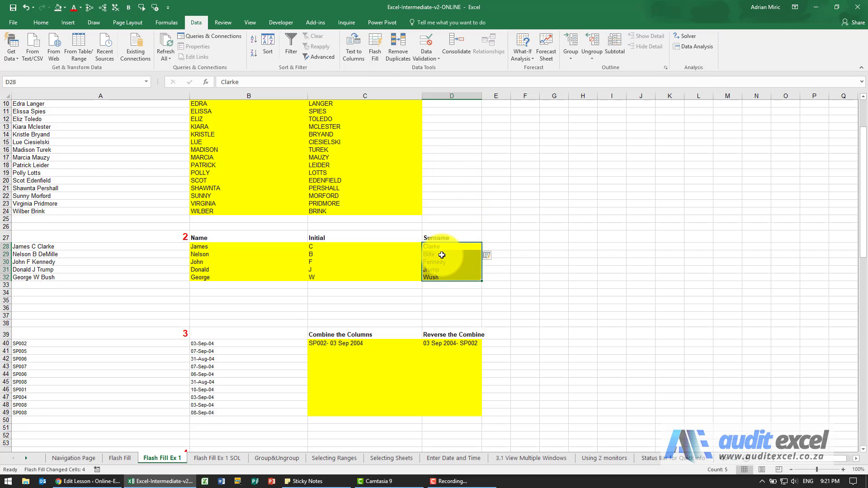
{"action": "left_click", "coordinate": [442, 255]}
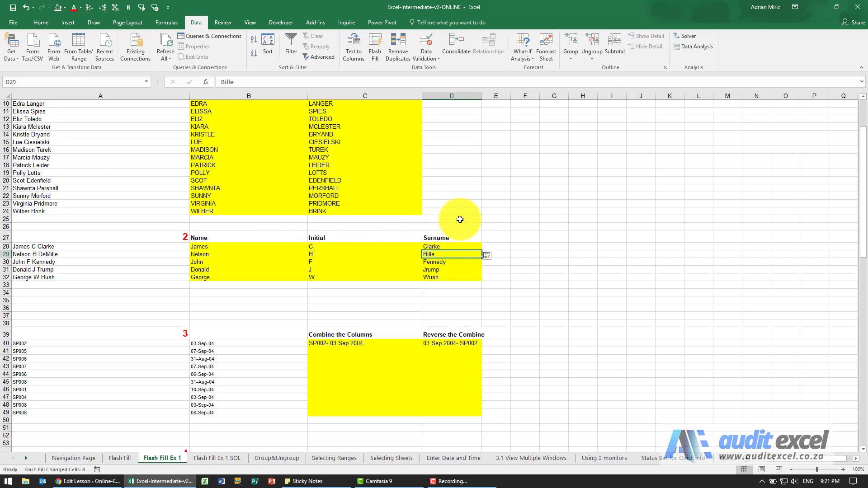
{"action": "type", "text": "De"}
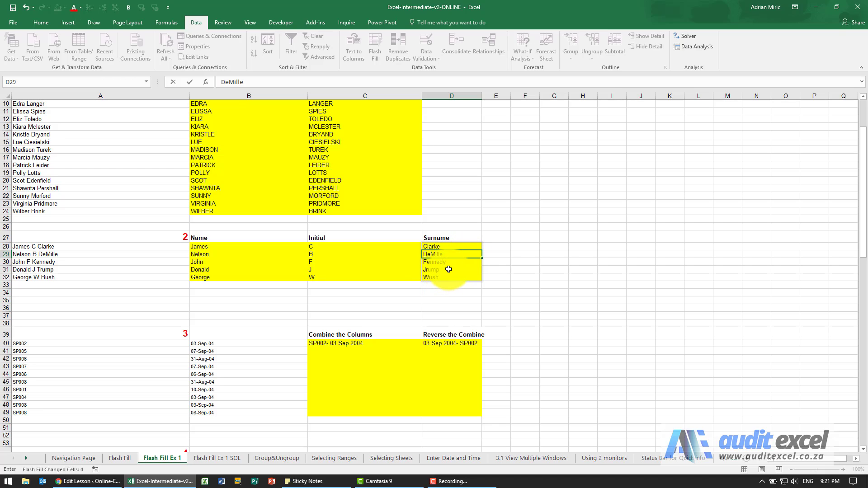
{"action": "key", "text": "Return"}
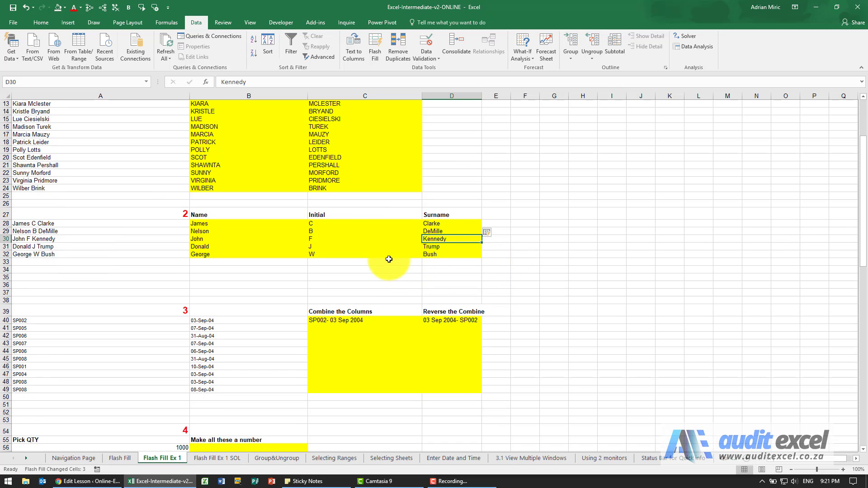
{"action": "scroll", "coordinate": [388, 255], "scroll_direction": "down", "scroll_amount": 1}
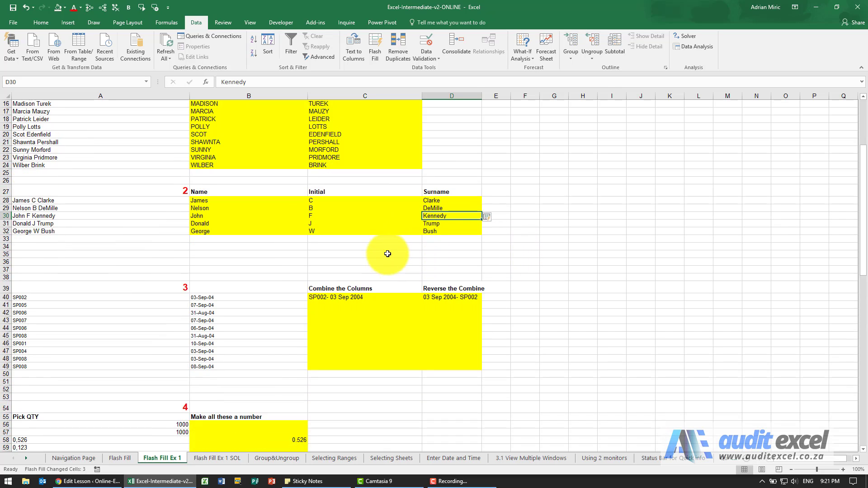
{"action": "left_click", "coordinate": [323, 254]}
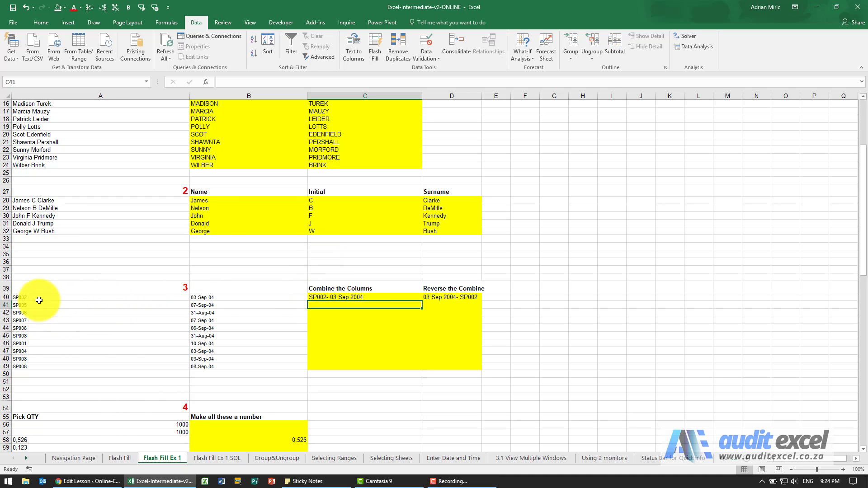
{"action": "left_click", "coordinate": [342, 297]}
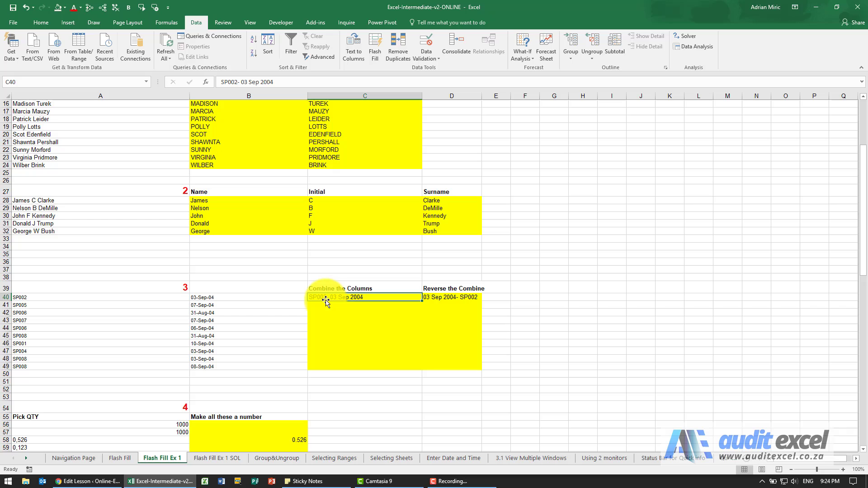
{"action": "left_click_drag", "start_coordinate": [345, 297], "coordinate": [340, 363]}
{"action": "key", "text": "ctrl+c"}
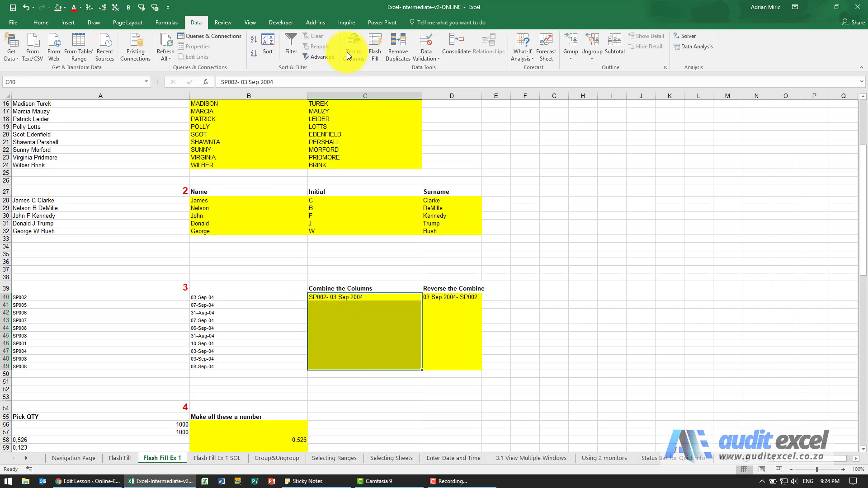
{"action": "left_click", "coordinate": [373, 45]}
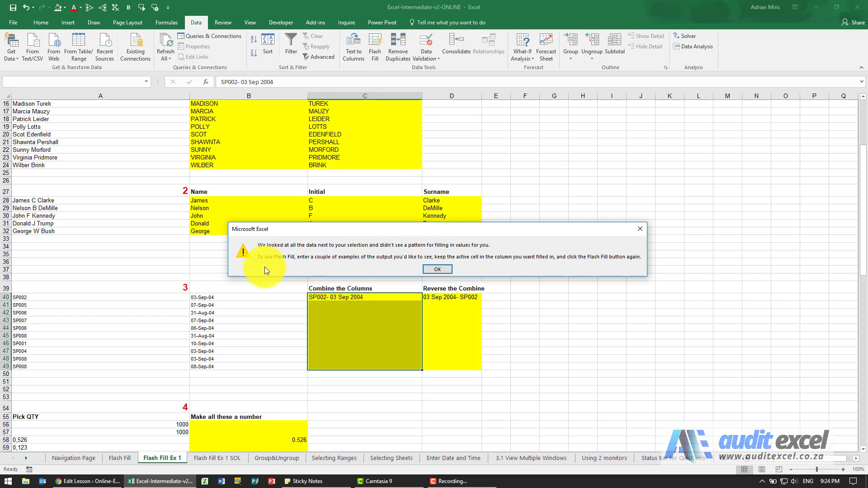
{"action": "left_click", "coordinate": [436, 269]}
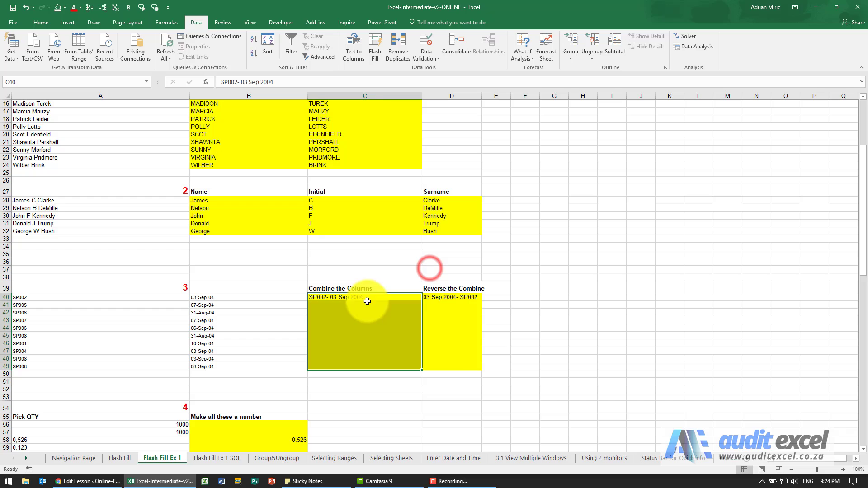
Add the example SP005- 07 Sep 2004 in C41 and Flash Fill code-date combinations down C40:C49.
{"action": "left_click", "coordinate": [347, 306]}
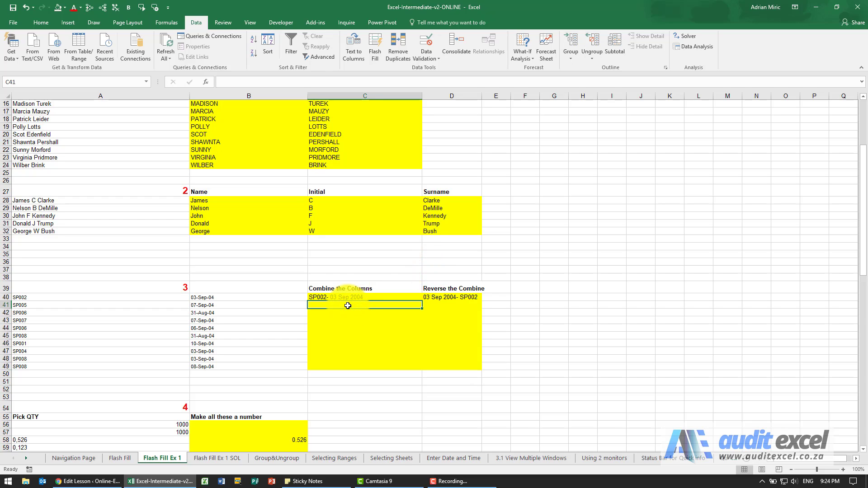
{"action": "key", "text": "ctrl+v"}
{"action": "type", "text": "5"}
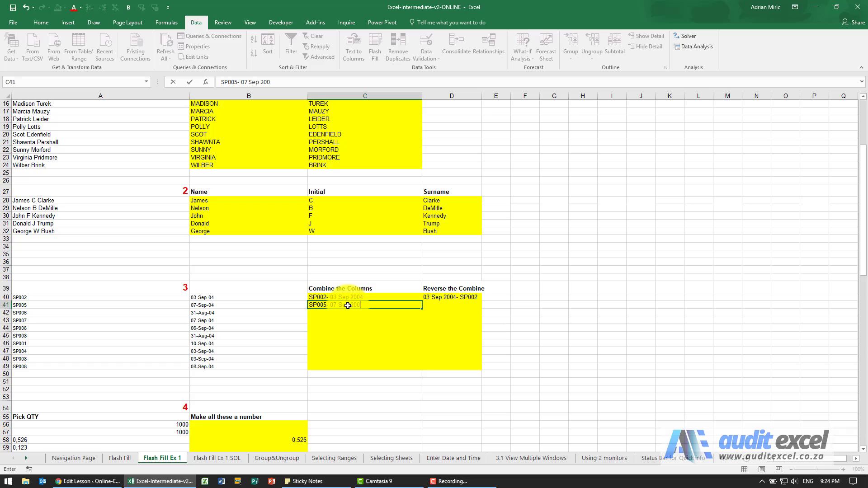
{"action": "key", "text": "Return"}
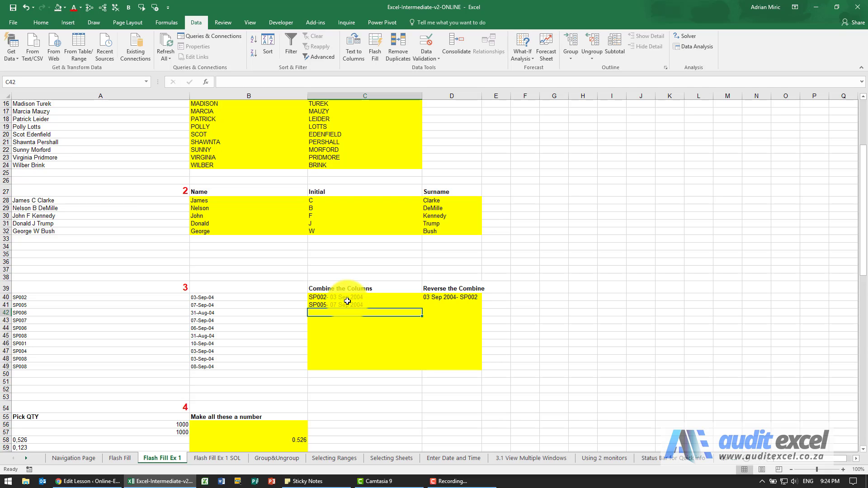
{"action": "left_click_drag", "start_coordinate": [347, 297], "coordinate": [339, 364]}
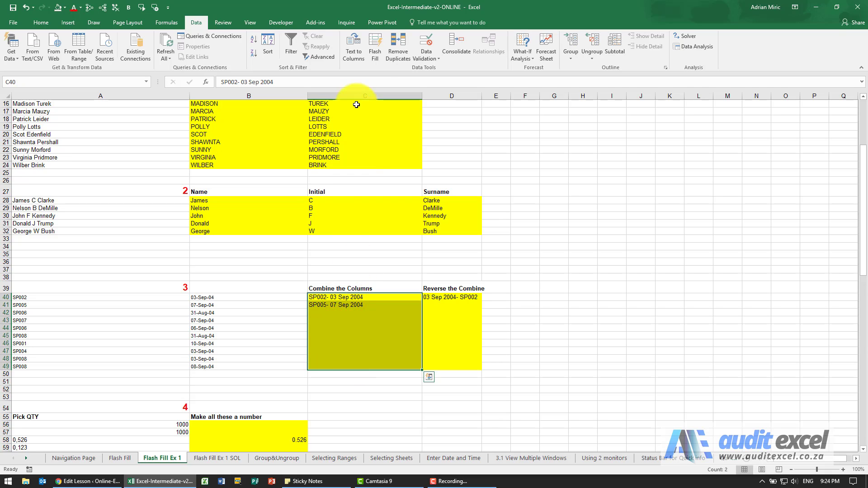
{"action": "left_click", "coordinate": [374, 45]}
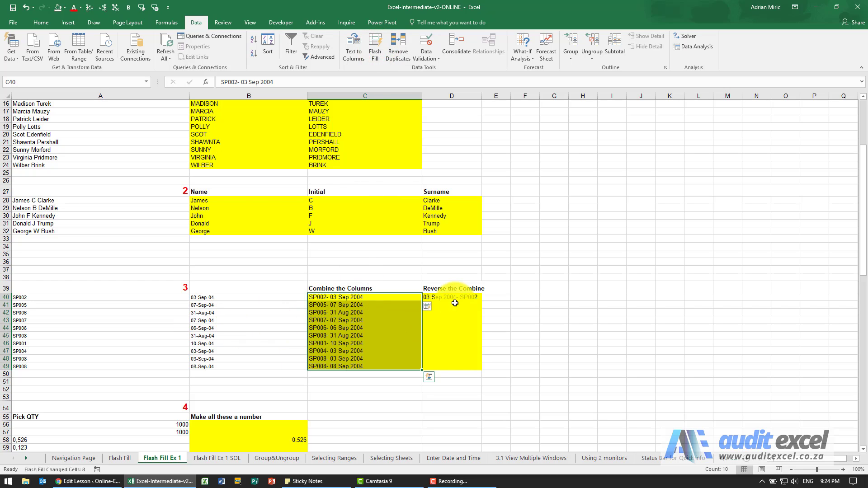
{"action": "left_click_drag", "start_coordinate": [456, 298], "coordinate": [449, 365]}
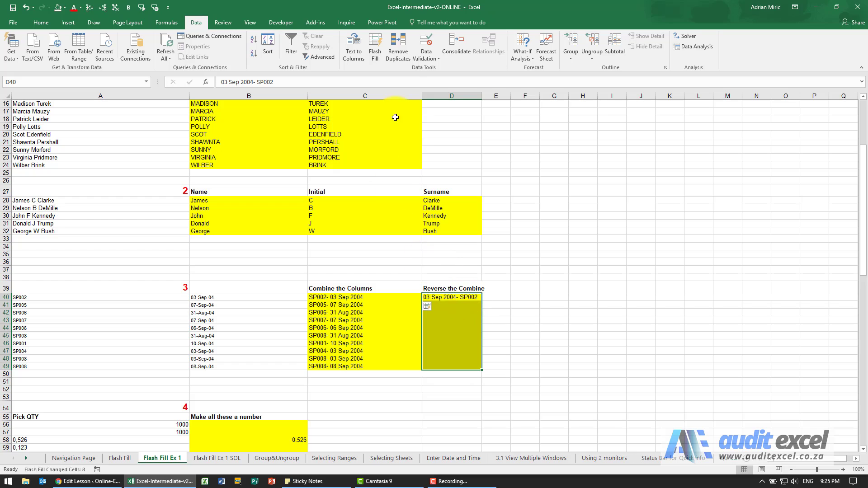
Flash Fill D40:D49, then correct D41 and D42 to date-first entries like 31 Aug 2004- SP006.
{"action": "left_click", "coordinate": [372, 55]}
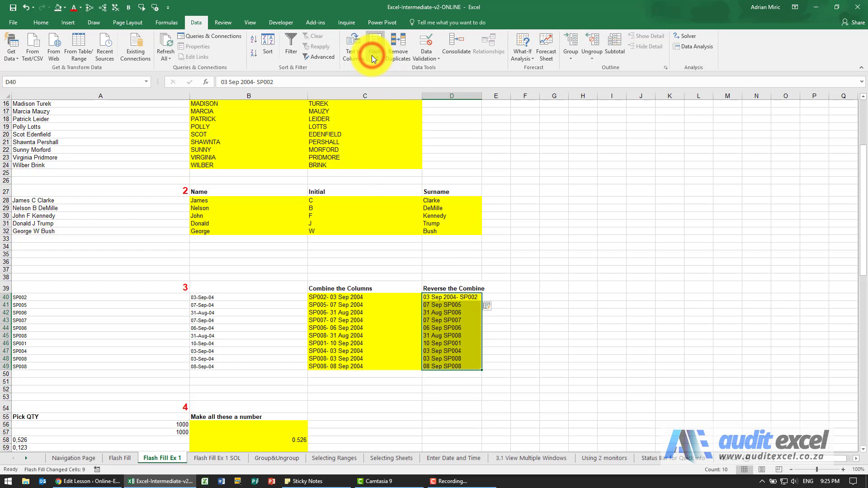
{"action": "left_click", "coordinate": [447, 304]}
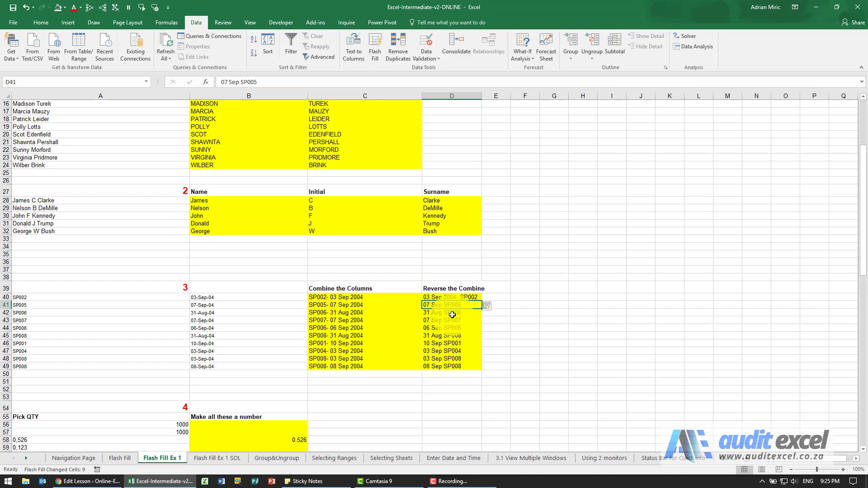
{"action": "type", "text": "004-"}
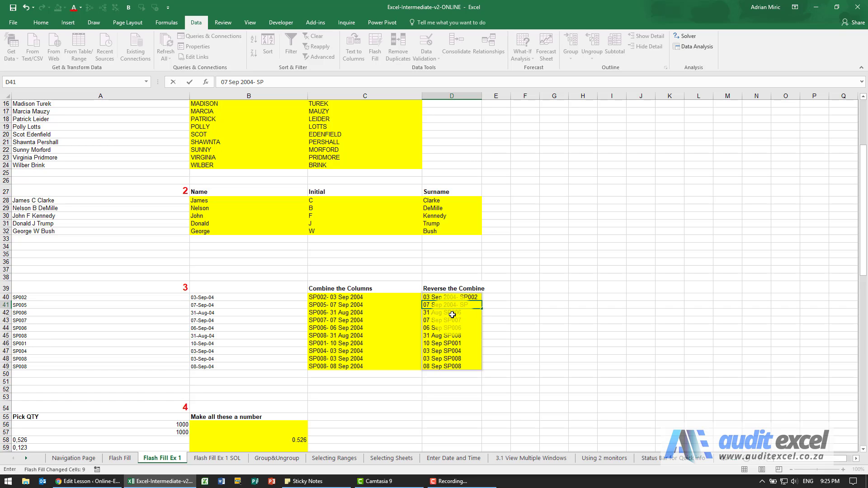
{"action": "key", "text": "Return"}
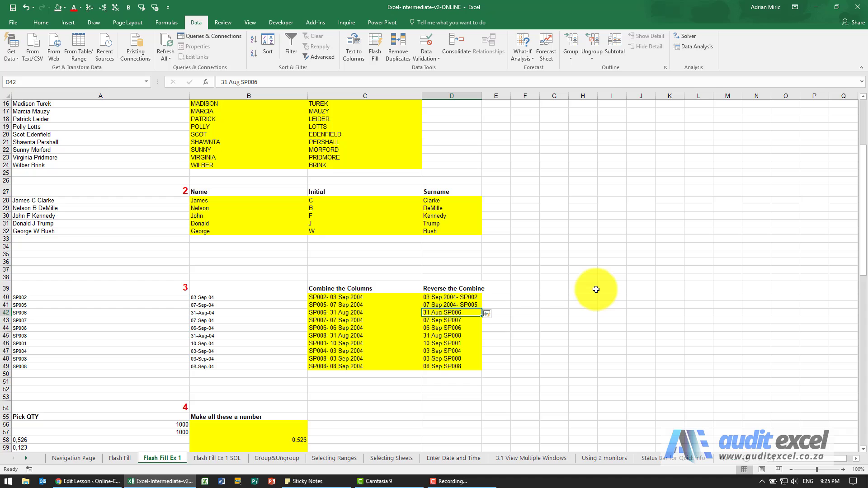
{"action": "type", "text": "31"}
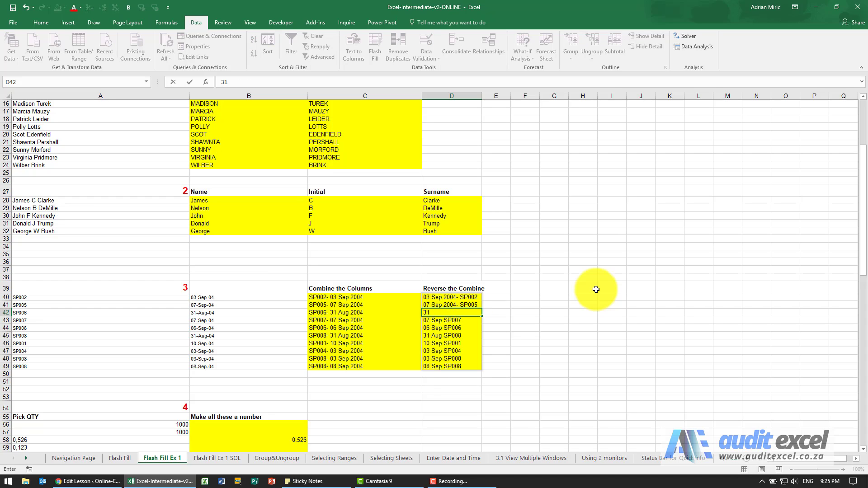
{"action": "type", "text": " Aug 2004- SP006"}
{"action": "key", "text": "Return"}
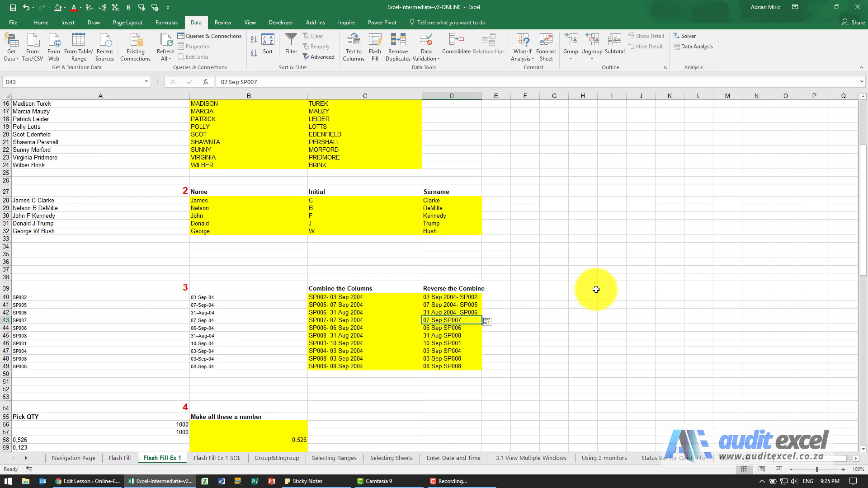
{"action": "left_click", "coordinate": [474, 313]}
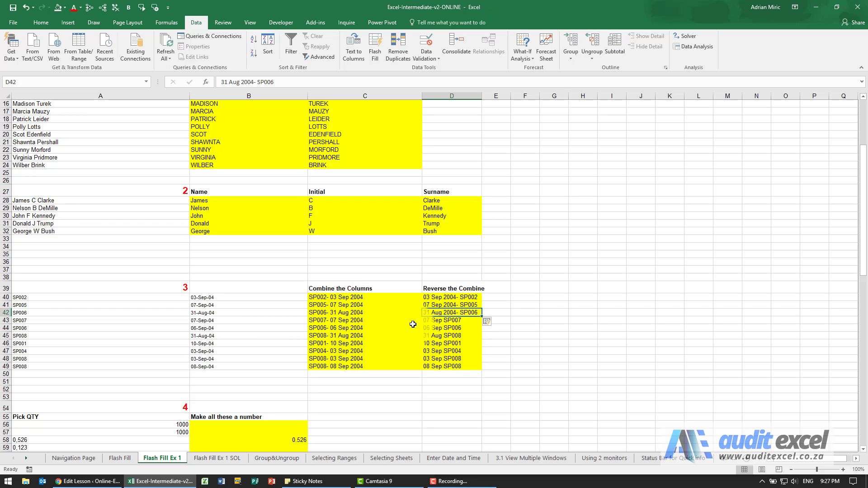
Clear the 0.526 example and enter 1000 as the first number in B56.
{"action": "scroll", "coordinate": [434, 321], "scroll_direction": "down", "scroll_amount": 3}
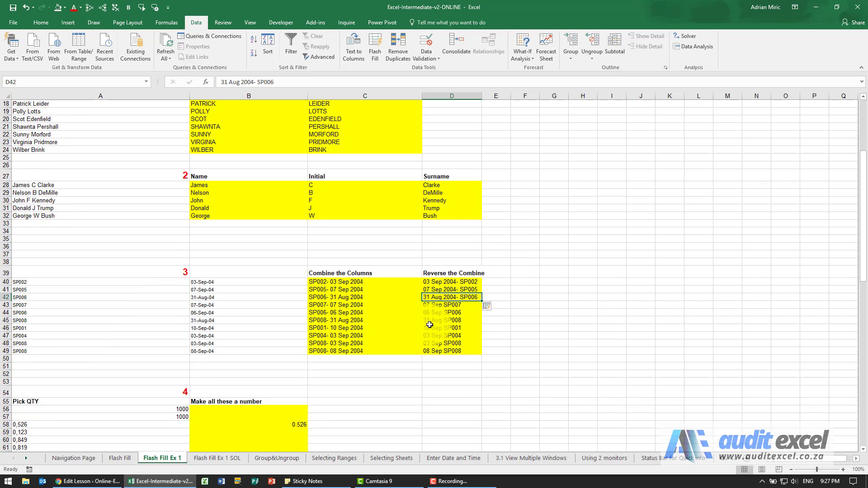
{"action": "scroll", "coordinate": [403, 300], "scroll_direction": "down", "scroll_amount": 6}
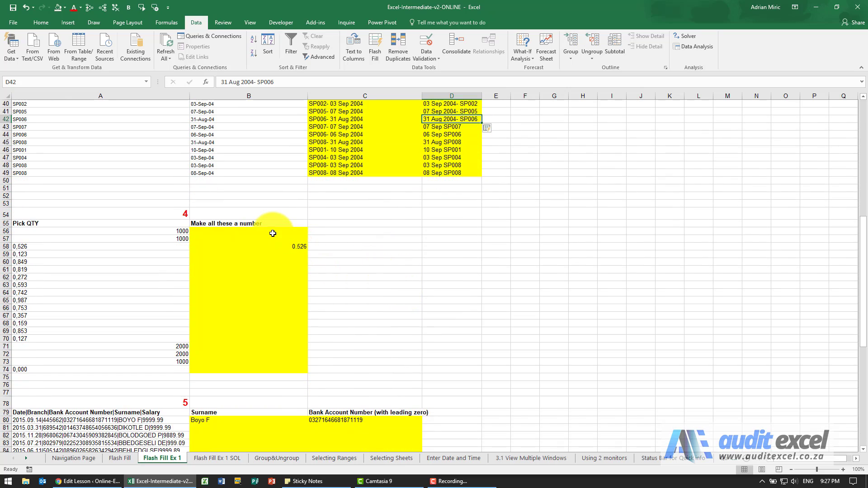
{"action": "left_click", "coordinate": [287, 246]}
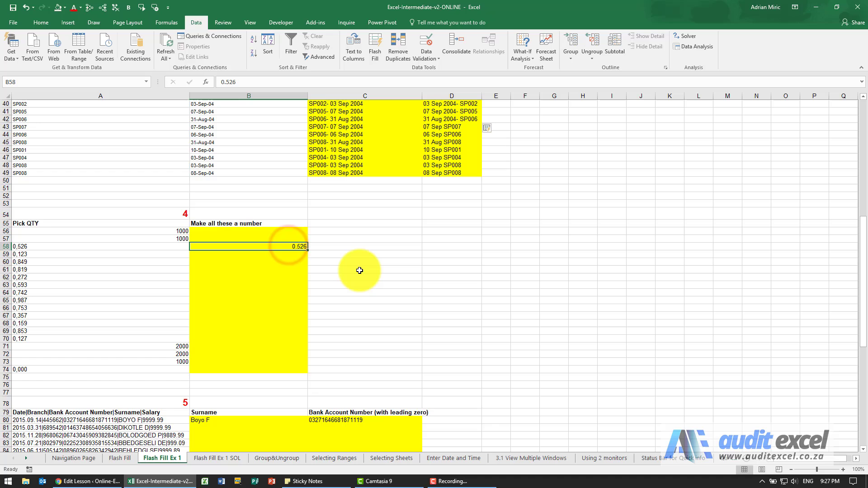
{"action": "key", "text": "Delete"}
{"action": "double_click", "coordinate": [276, 231]}
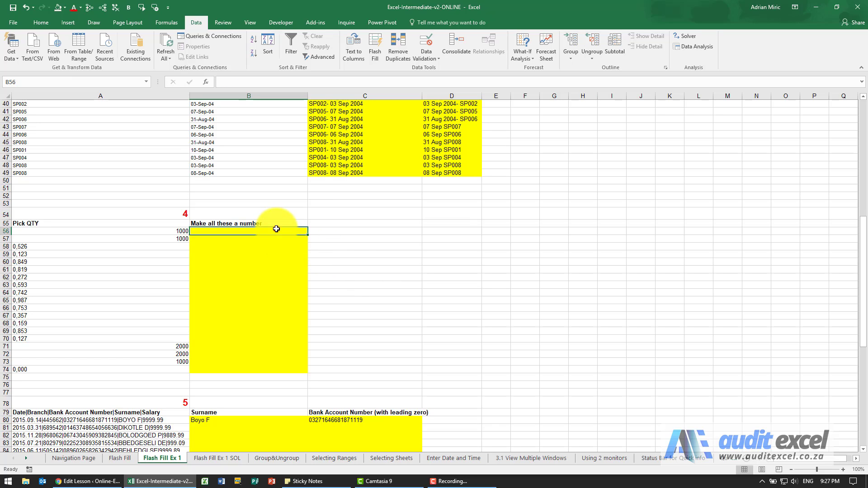
{"action": "type", "text": "100"}
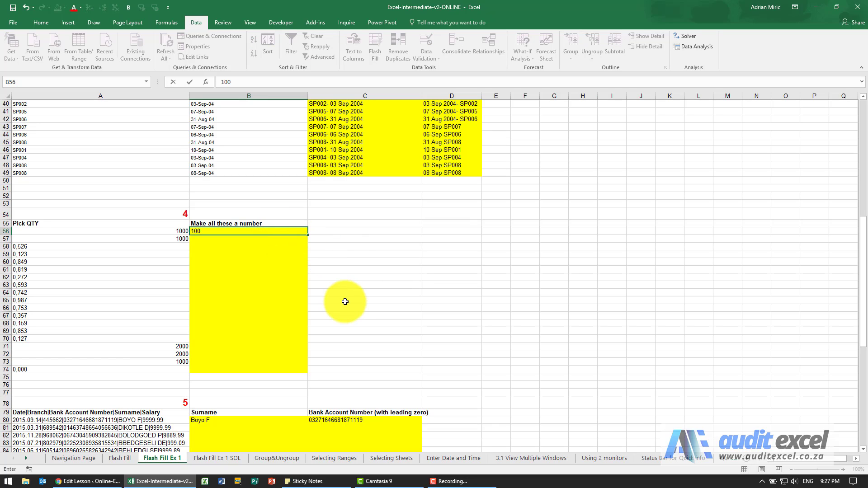
{"action": "type", "text": "0"}
{"action": "key", "text": "ctrl+Return"}
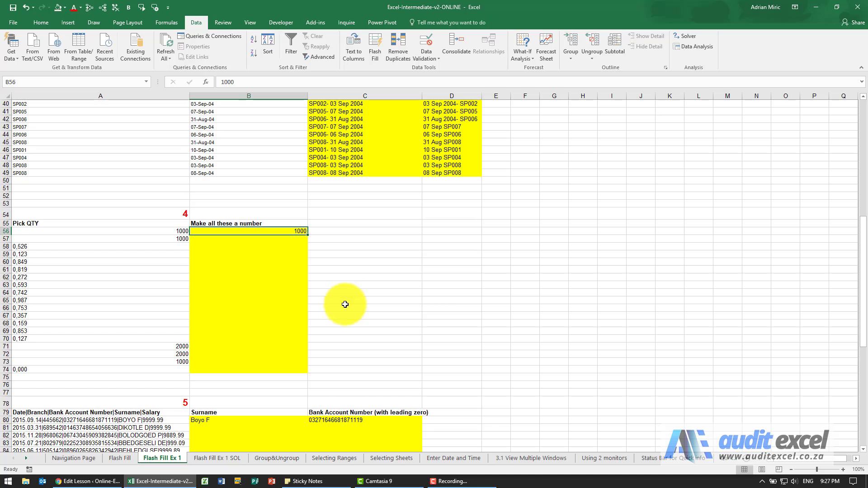
Flash Fill B56:B74, then correct B58 to 0.526 so the column refills as numbers.
{"action": "left_click", "coordinate": [287, 368], "text": "shift"}
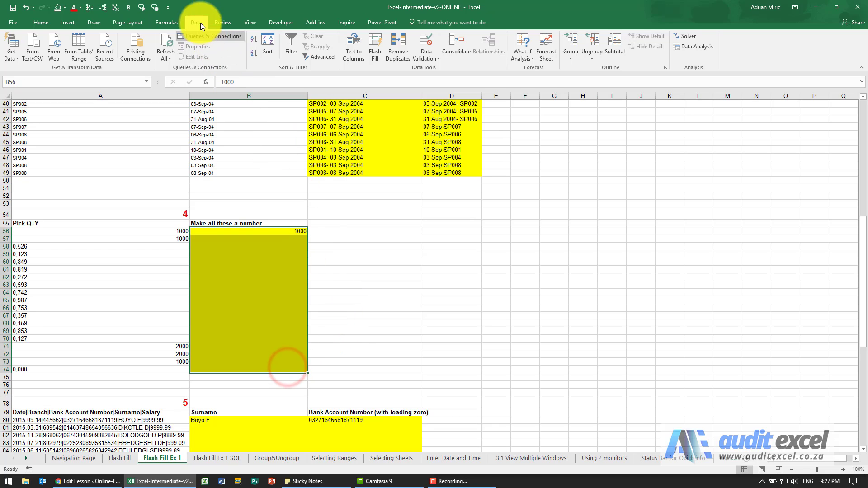
{"action": "left_click", "coordinate": [372, 43]}
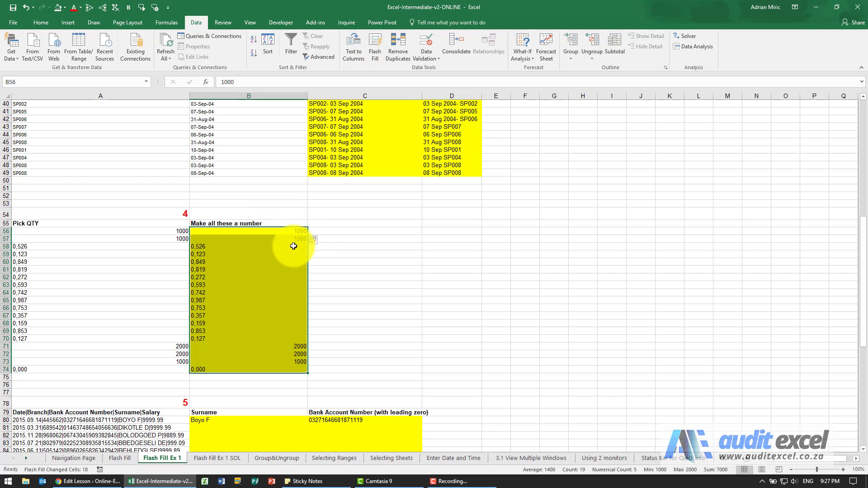
{"action": "left_click", "coordinate": [203, 246]}
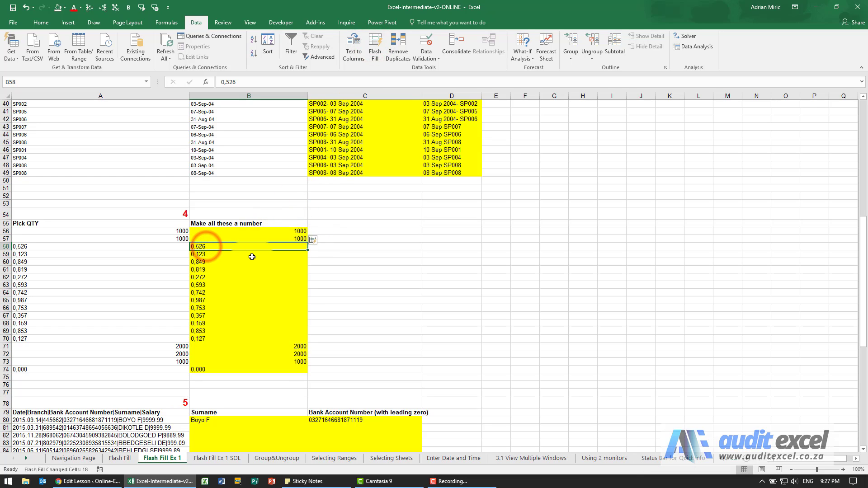
{"action": "type", "text": "0."}
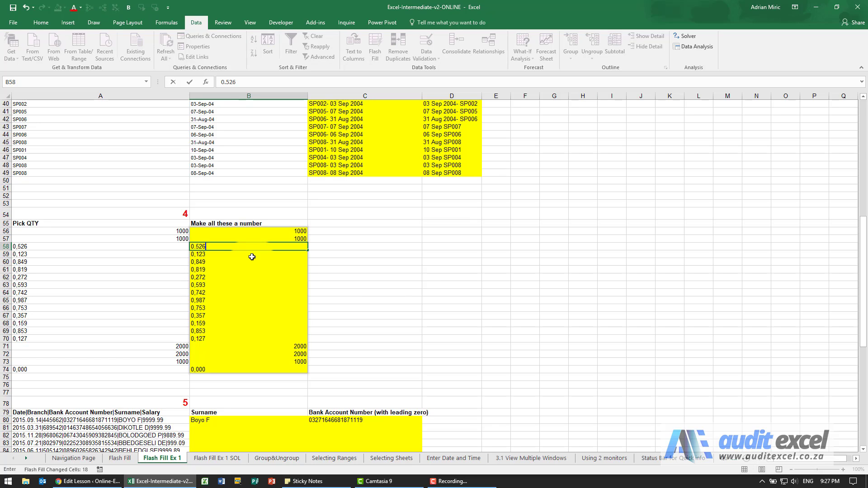
{"action": "key", "text": "Return"}
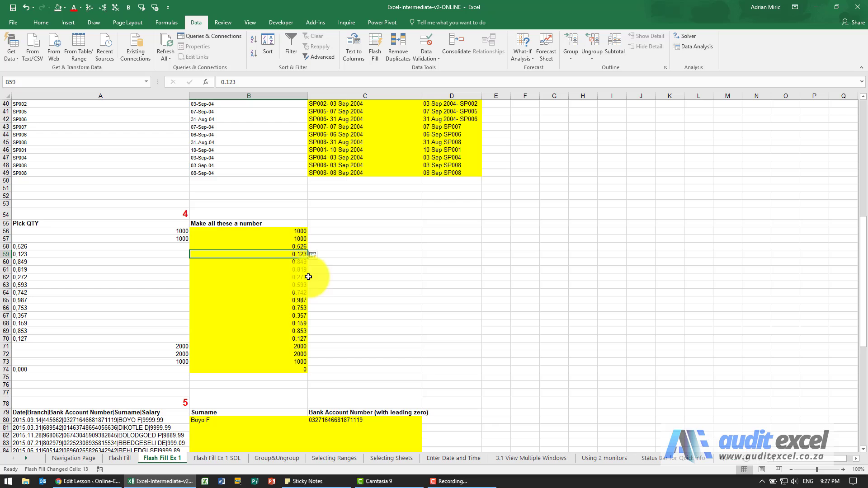
Flash Fill section 5's Surname cells B80:B101 from the combined data strings.
{"action": "scroll", "coordinate": [287, 298], "scroll_direction": "down", "scroll_amount": 4}
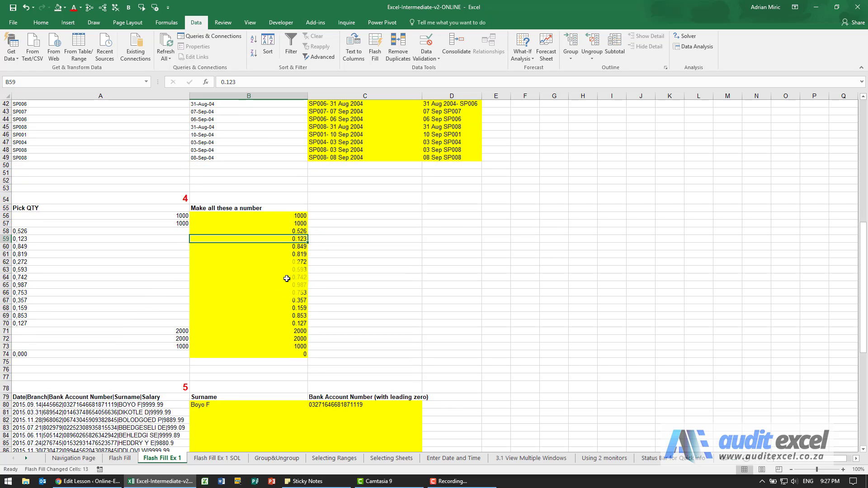
{"action": "scroll", "coordinate": [271, 251], "scroll_direction": "down", "scroll_amount": 3}
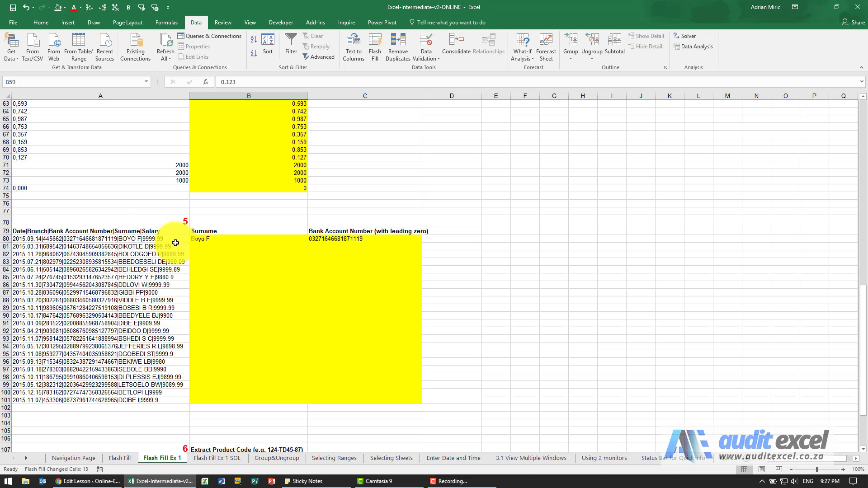
{"action": "left_click", "coordinate": [208, 240]}
{"action": "left_click", "coordinate": [215, 397], "text": "shift"}
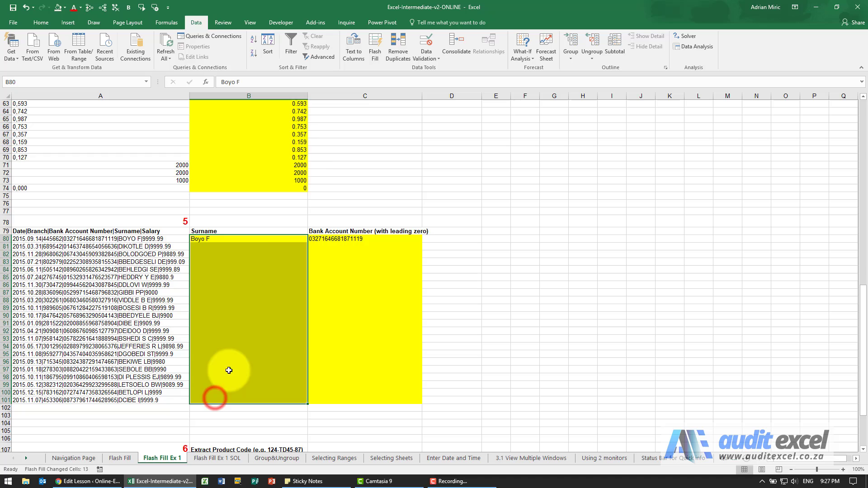
{"action": "left_click", "coordinate": [369, 48]}
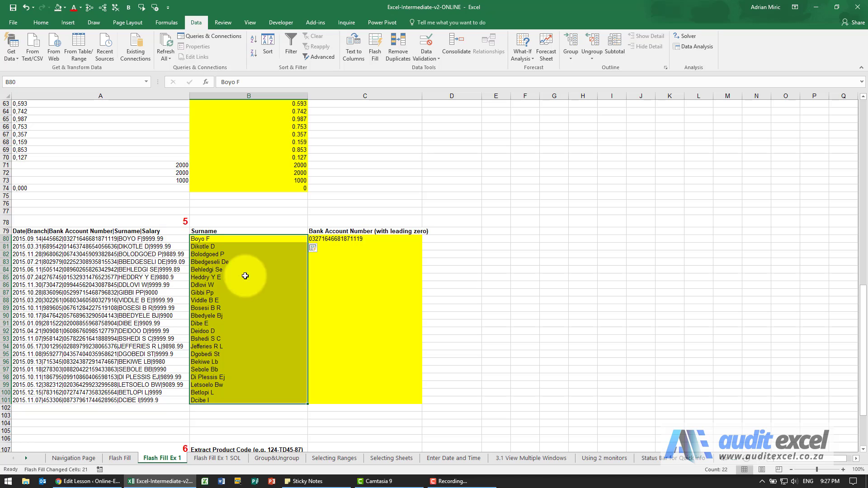
Flash Fill bank account numbers with leading zeros into C80:C101.
{"action": "left_click", "coordinate": [346, 239]}
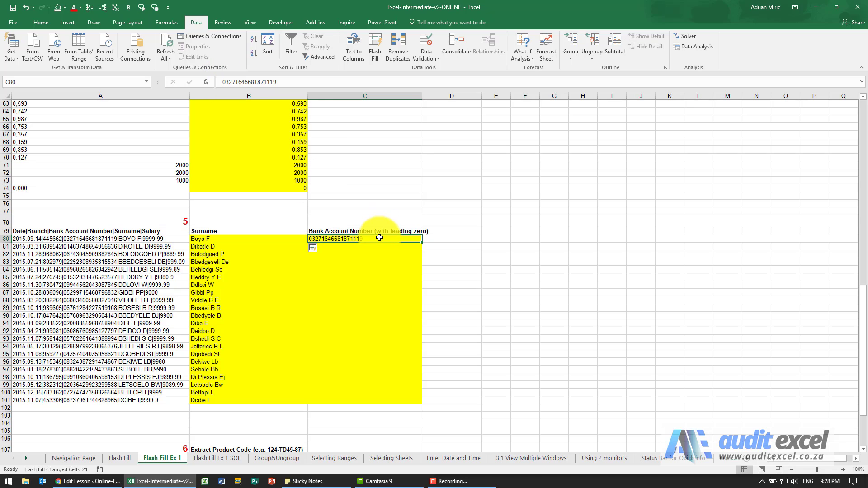
{"action": "left_click_drag", "start_coordinate": [377, 239], "coordinate": [370, 397]}
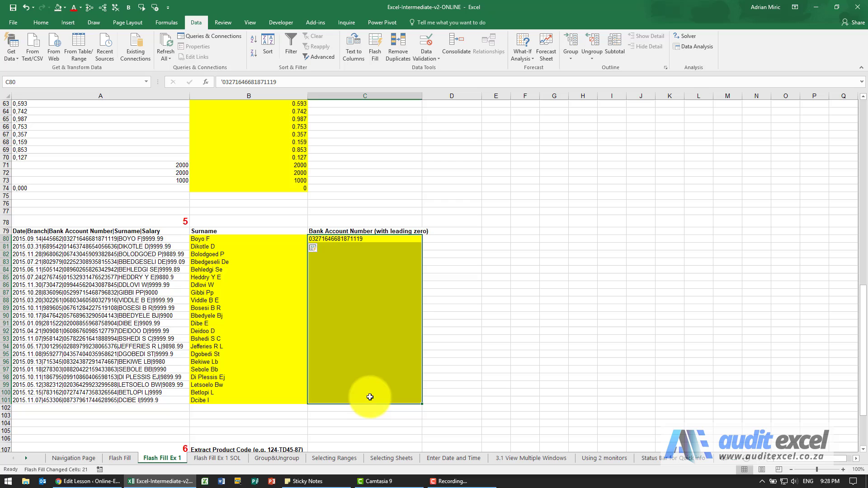
{"action": "left_click", "coordinate": [379, 48]}
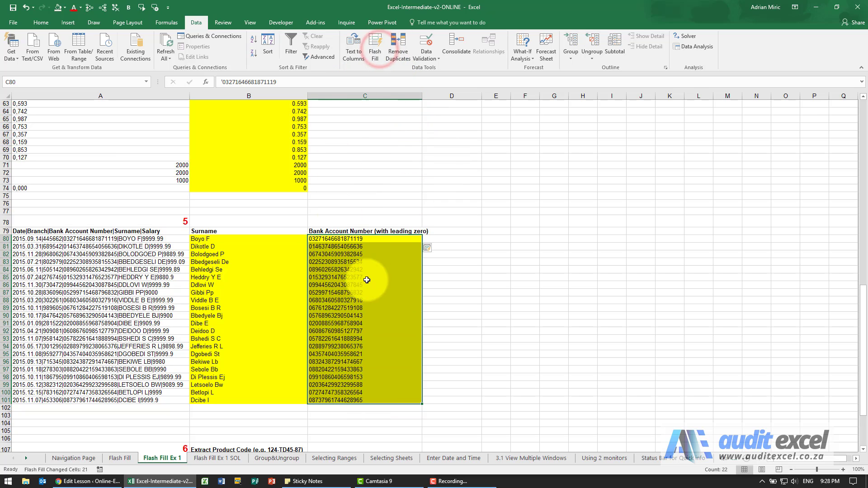
Flash Fill product codes like 124-TD45-87 into B108:B116 from each description.
{"action": "scroll", "coordinate": [351, 273], "scroll_direction": "down", "scroll_amount": 4}
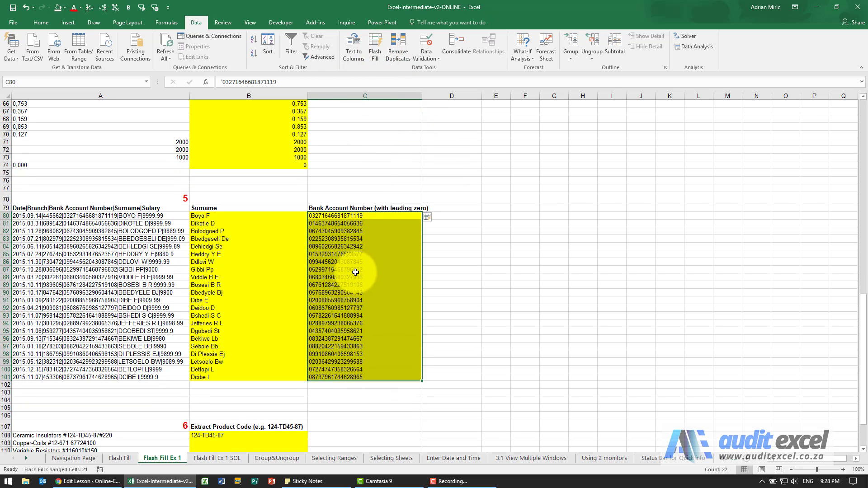
{"action": "scroll", "coordinate": [361, 272], "scroll_direction": "down", "scroll_amount": 3}
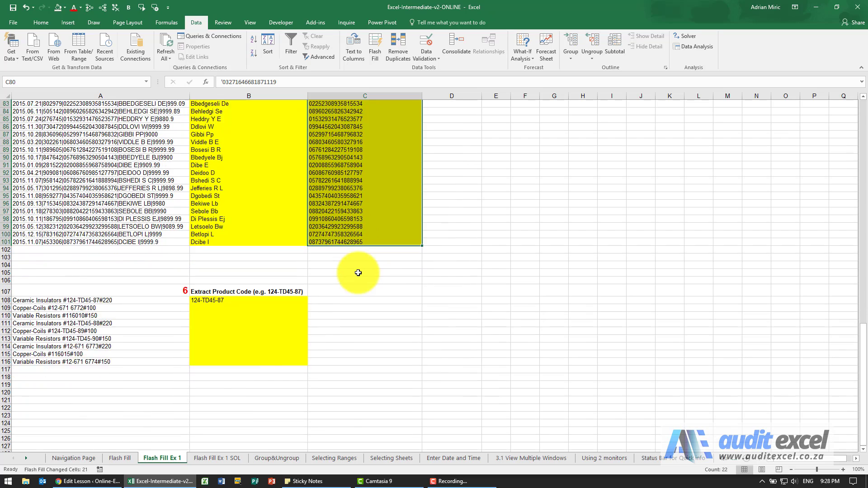
{"action": "left_click", "coordinate": [246, 279]}
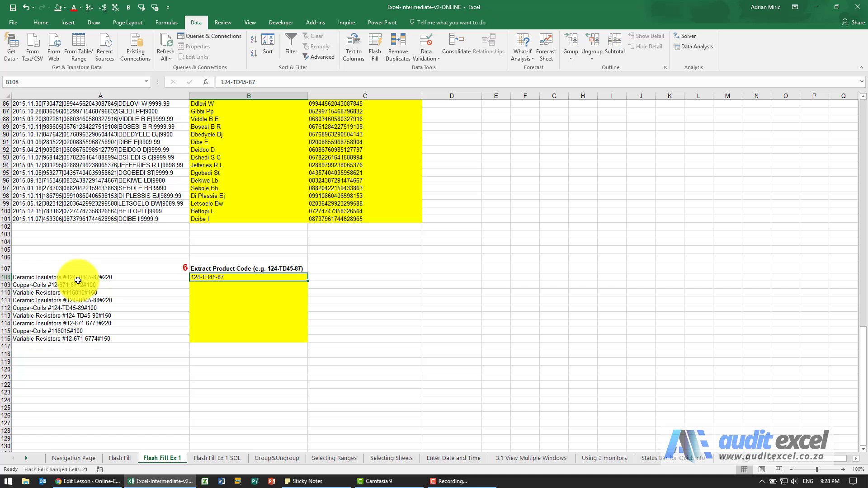
{"action": "left_click_drag", "start_coordinate": [230, 281], "coordinate": [232, 336]}
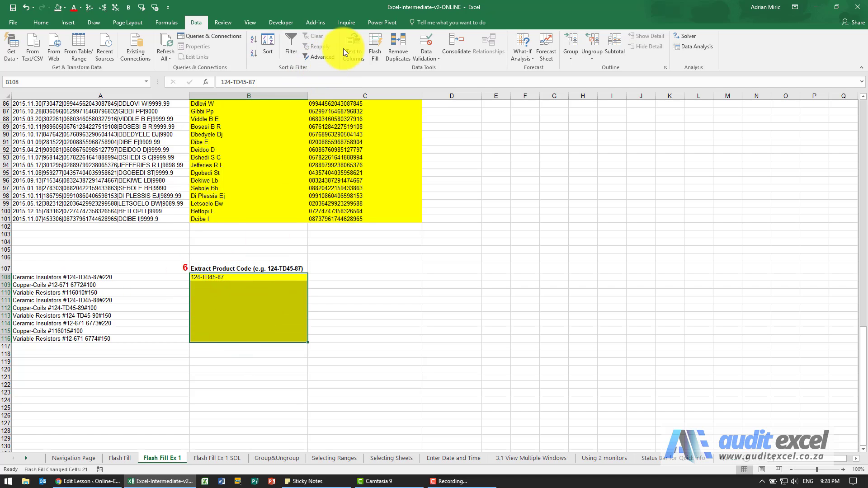
{"action": "left_click", "coordinate": [371, 46]}
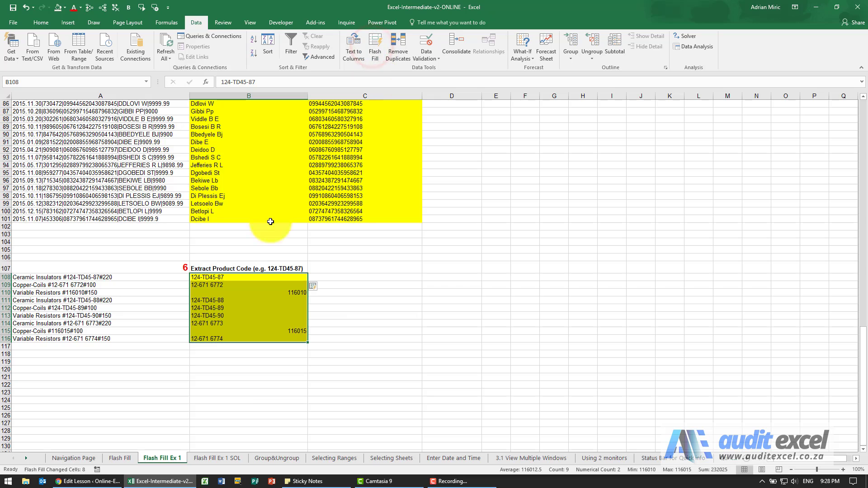